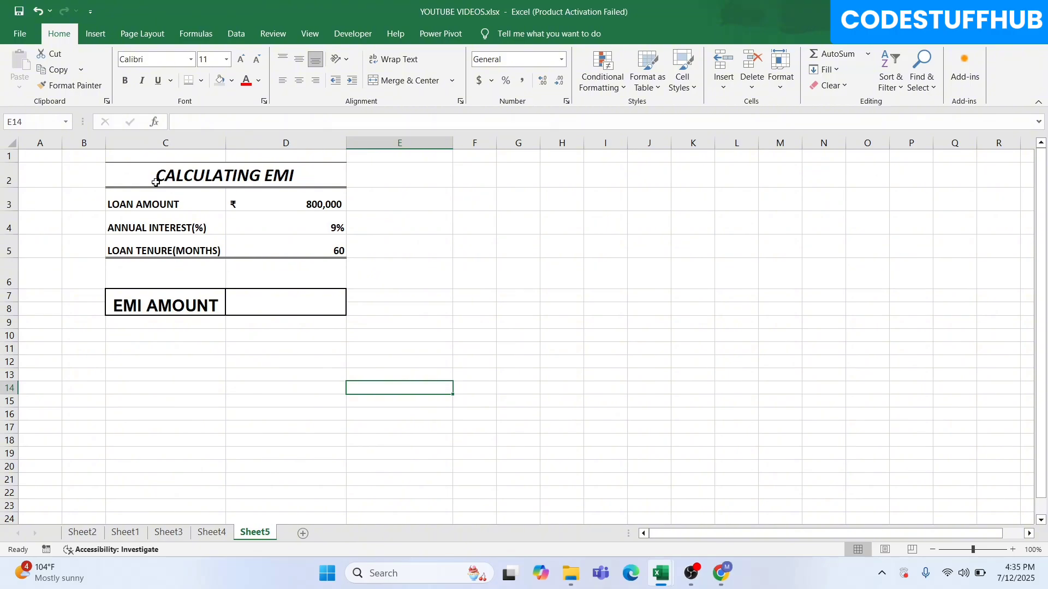
Examine the loan amount, annual interest and loan tenure entries in the EMI table
drag(155, 183, 306, 249)
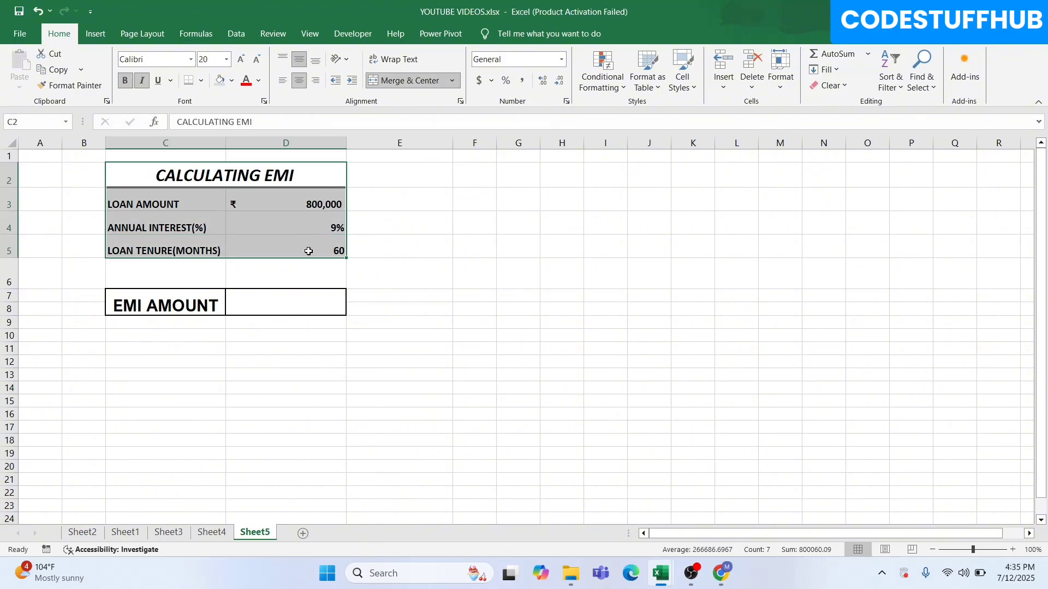
click(196, 193)
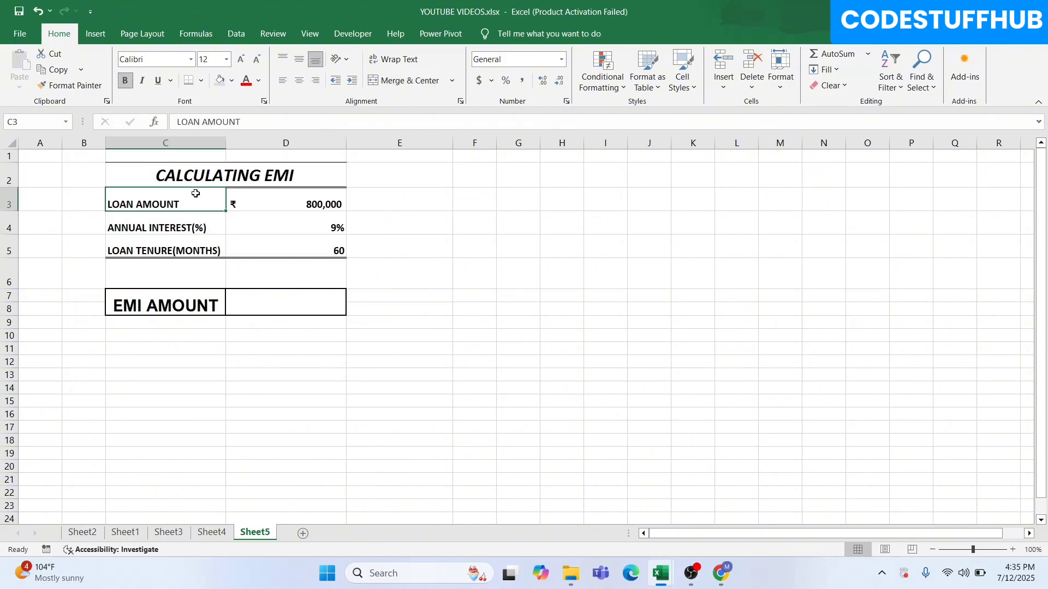
click(288, 209)
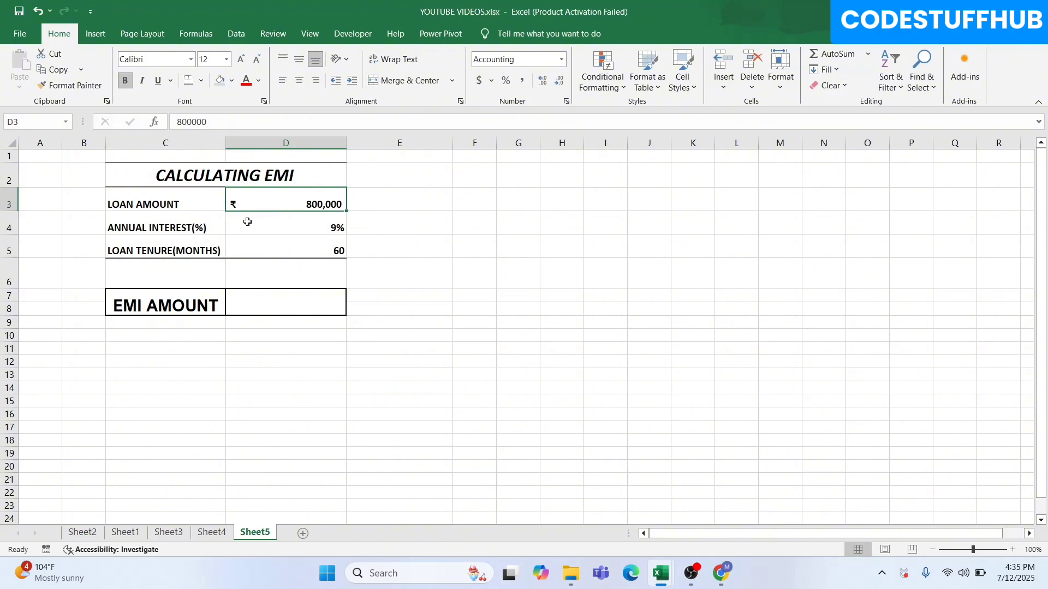
click(199, 224)
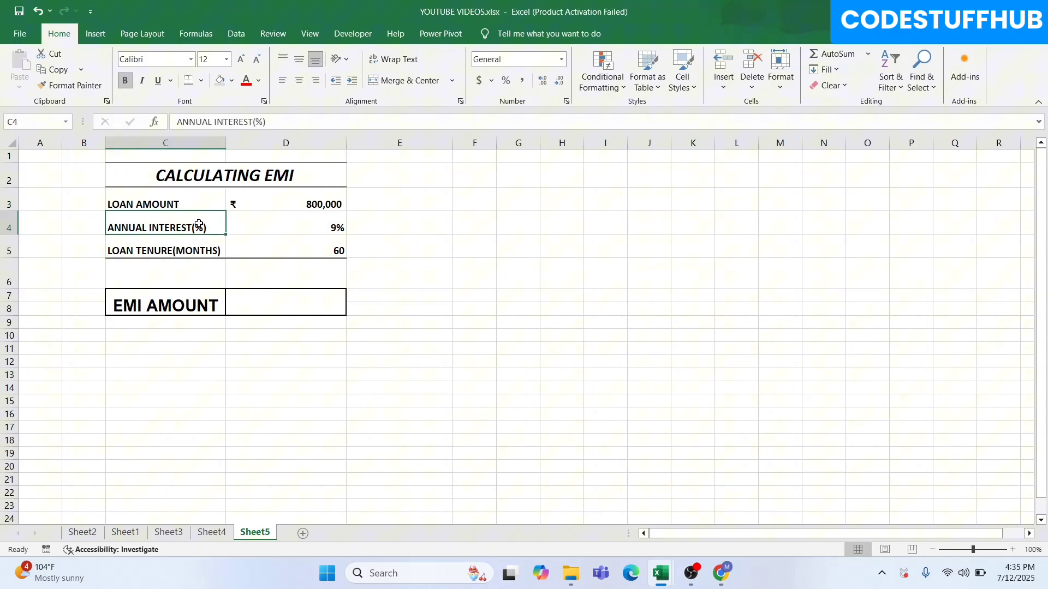
click(262, 227)
click(185, 250)
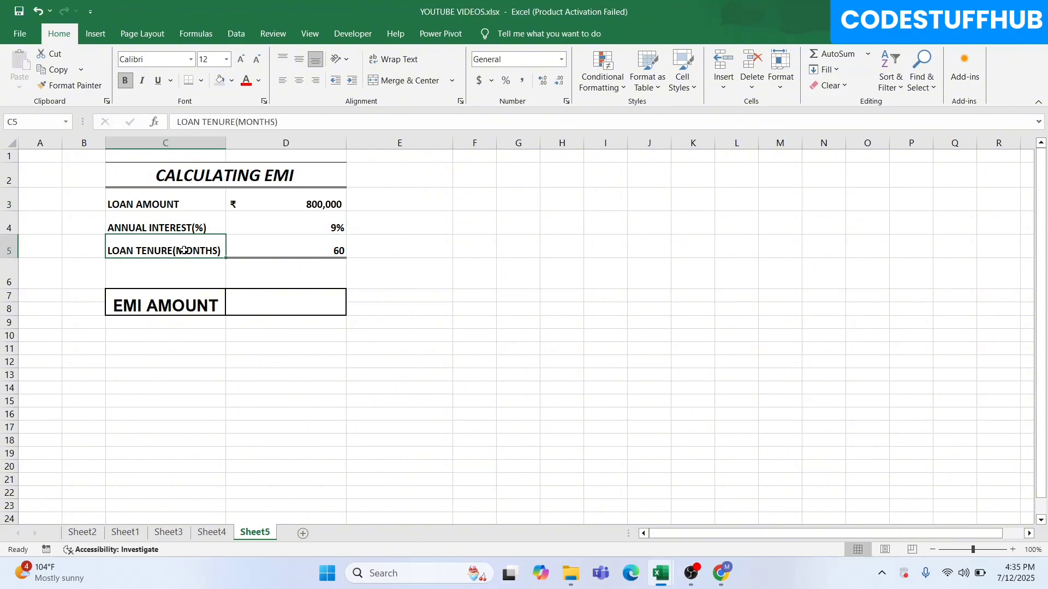
click(266, 253)
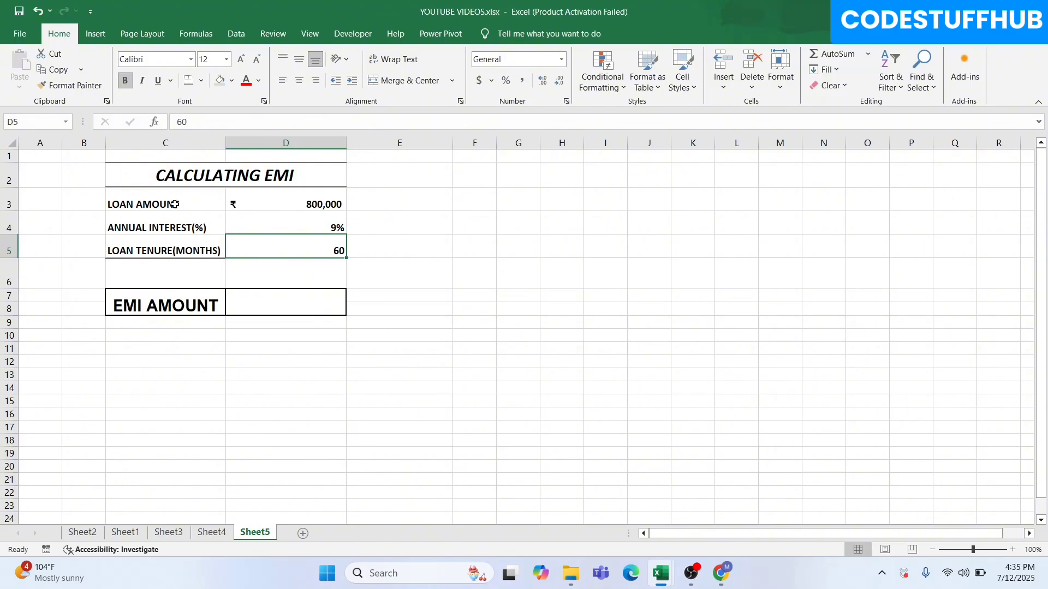
click(143, 197)
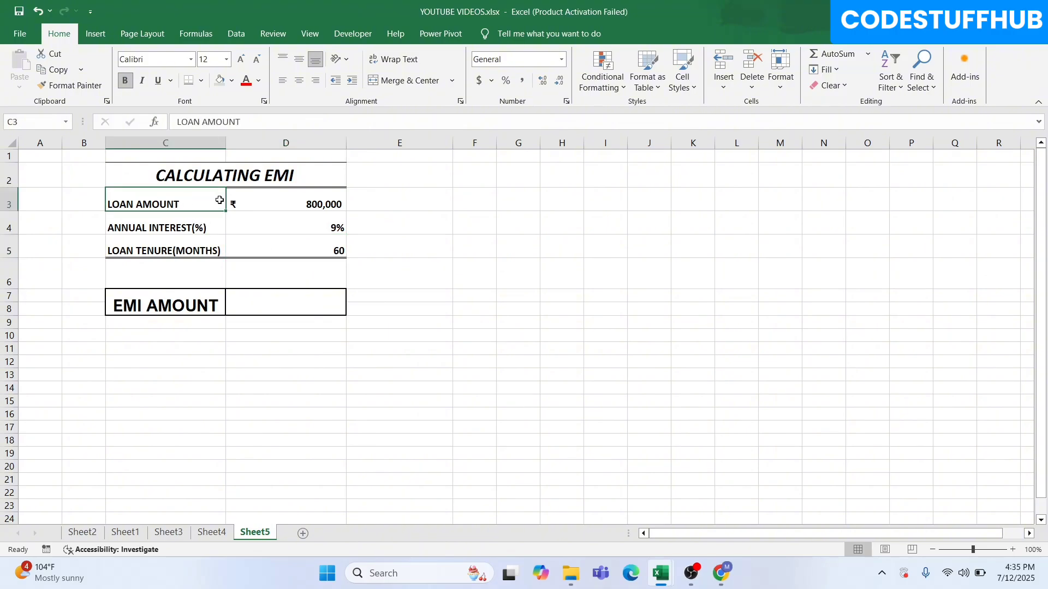
click(279, 202)
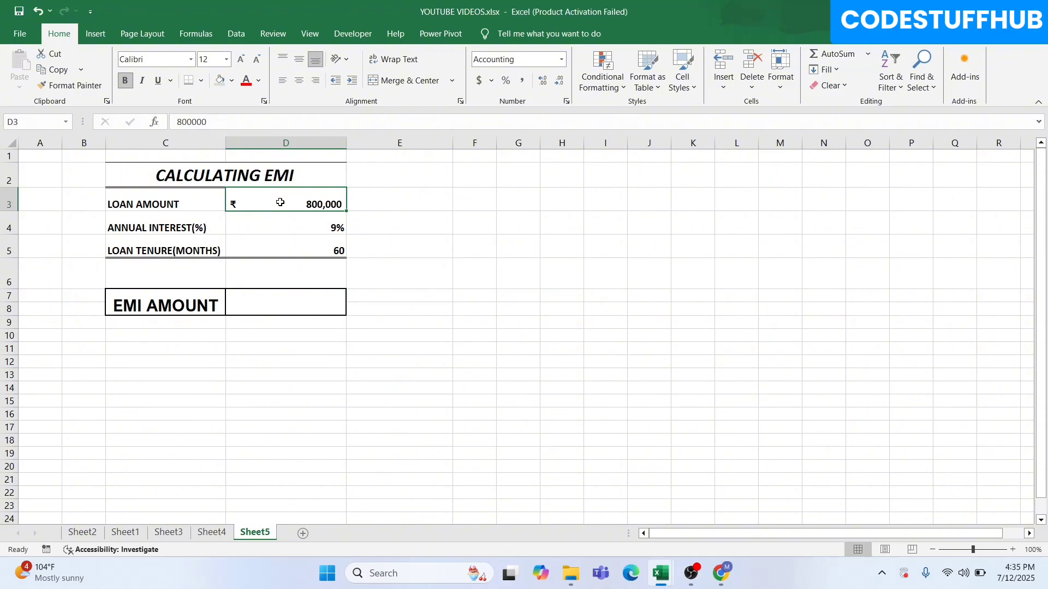
Enter the note "DEBT(-)" in cell E3 beside the loan amount
click(396, 205)
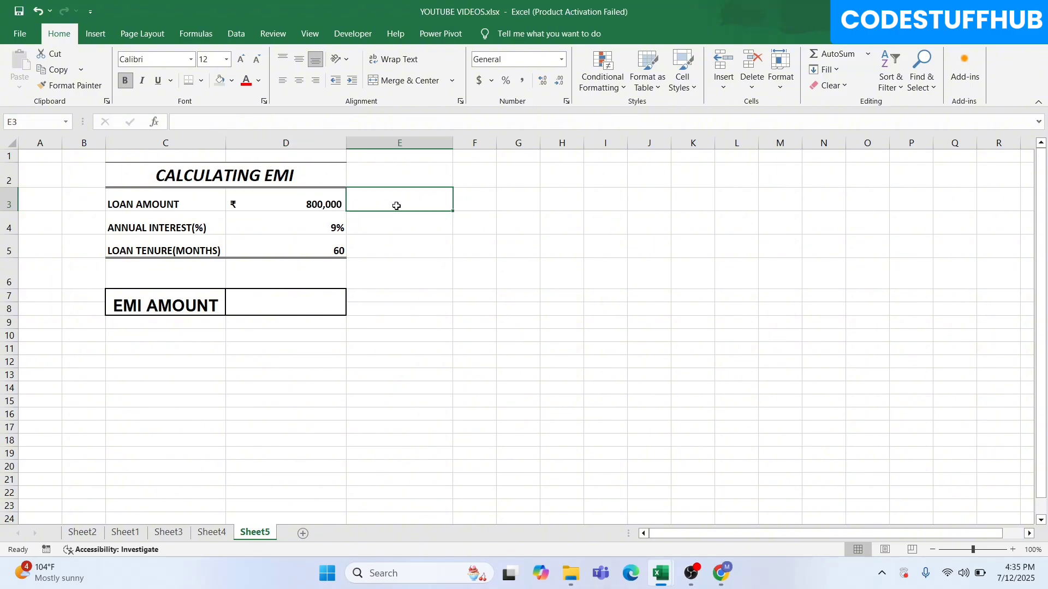
text(DEBT)
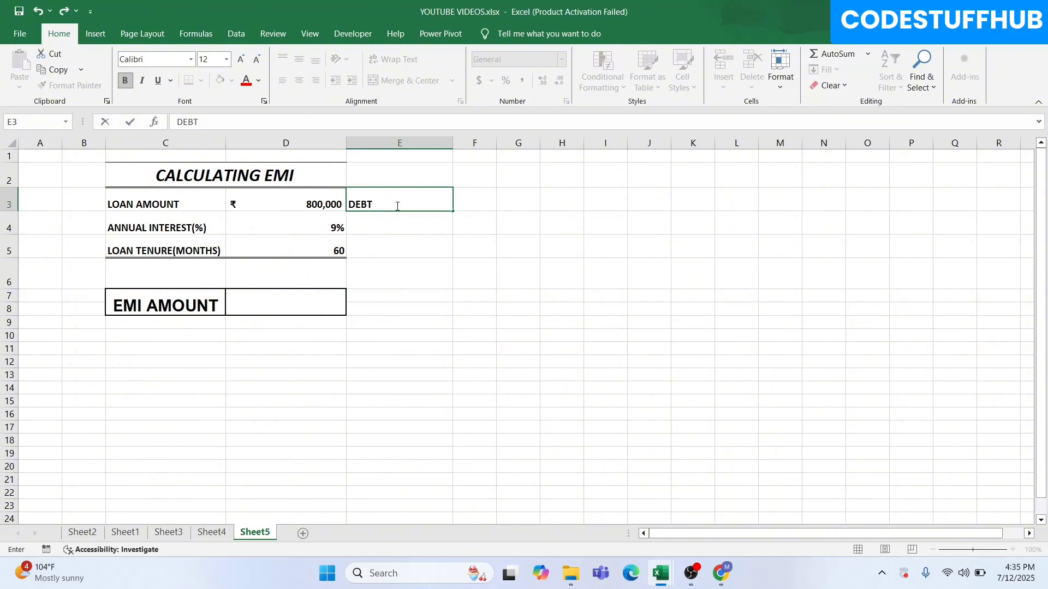
text((-))
key(Return)
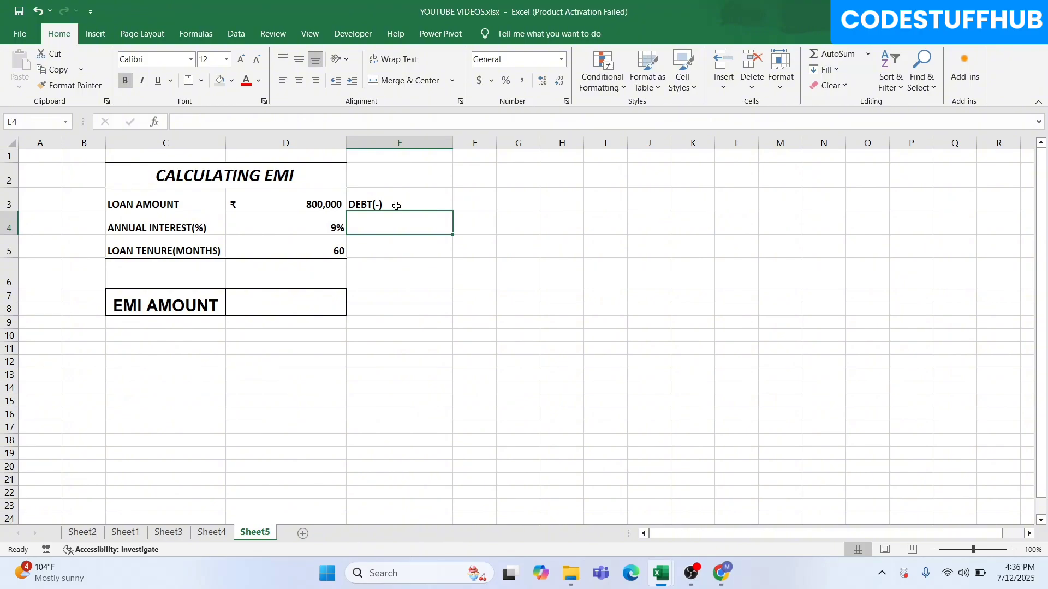
Calculate the monthly interest rate in cell E4 with the formula =D4/12
text(=)
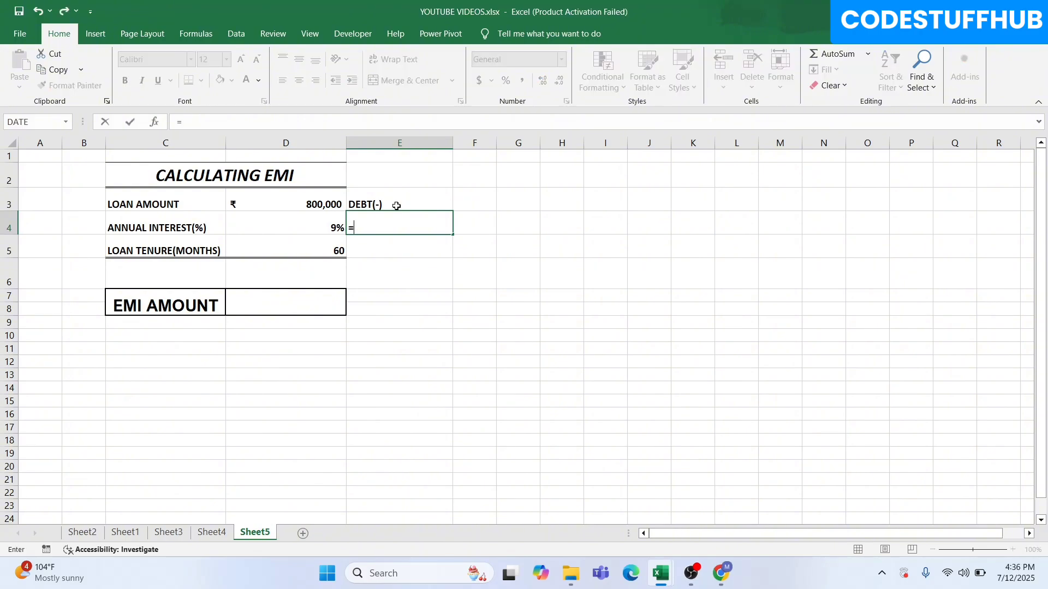
click(315, 230)
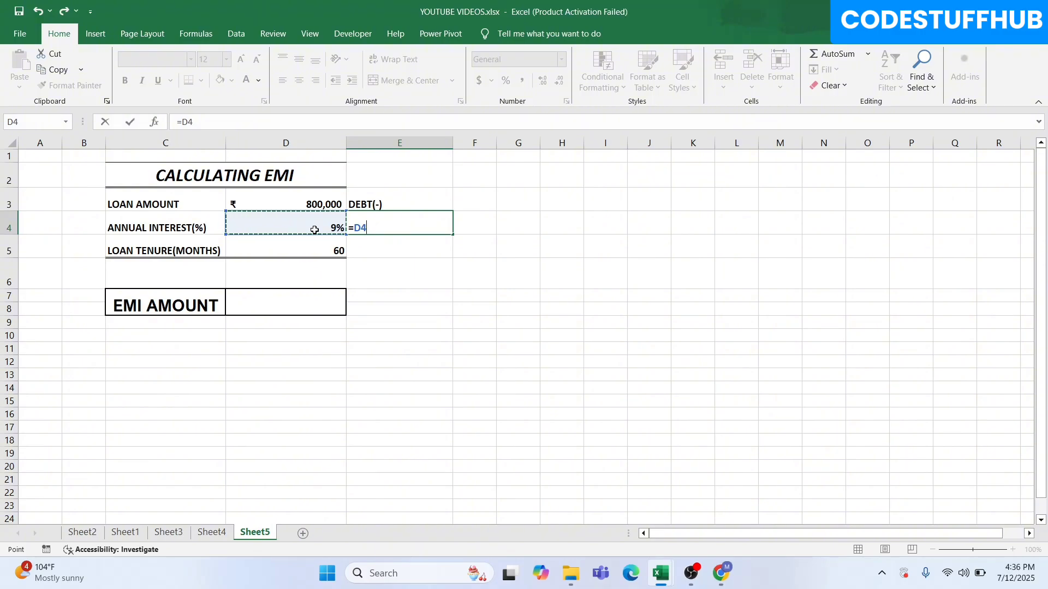
text(/12)
key(Return)
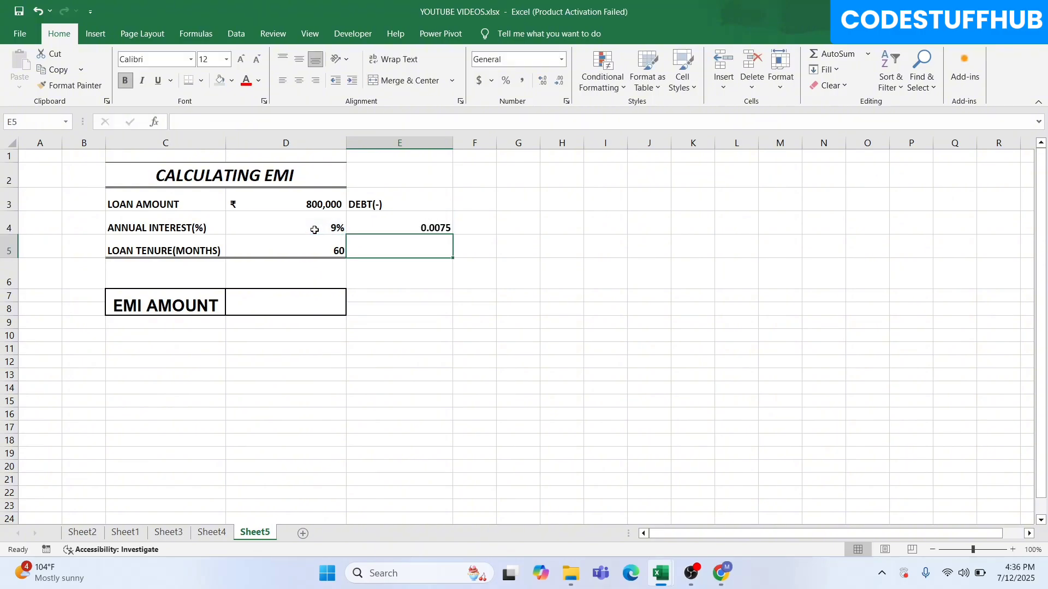
Review the monthly rate formula, loan amount, annual interest and tenure cells that feed the EMI calculation
click(385, 225)
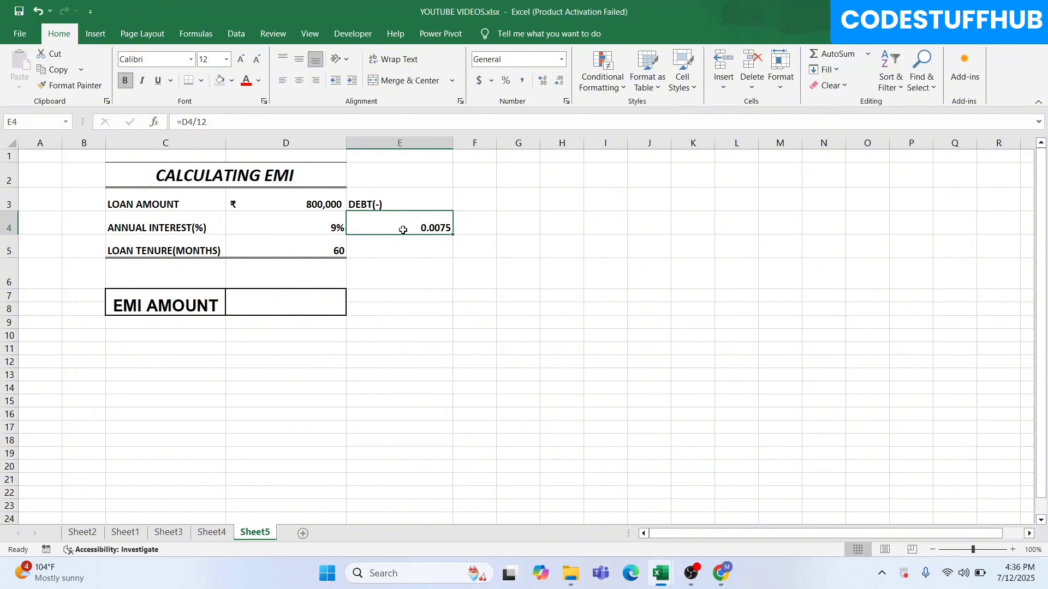
click(281, 198)
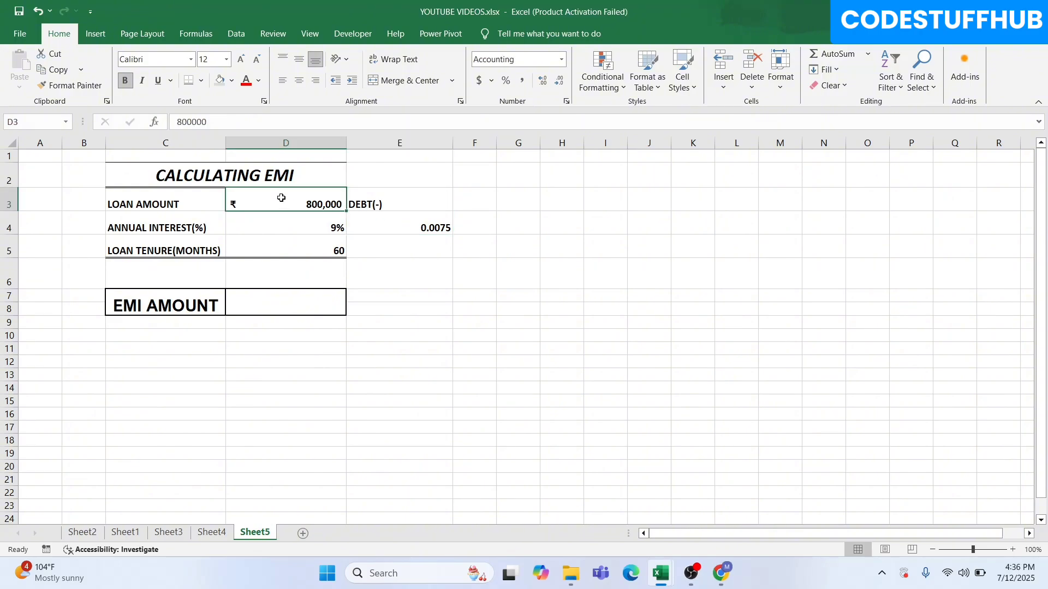
click(313, 251)
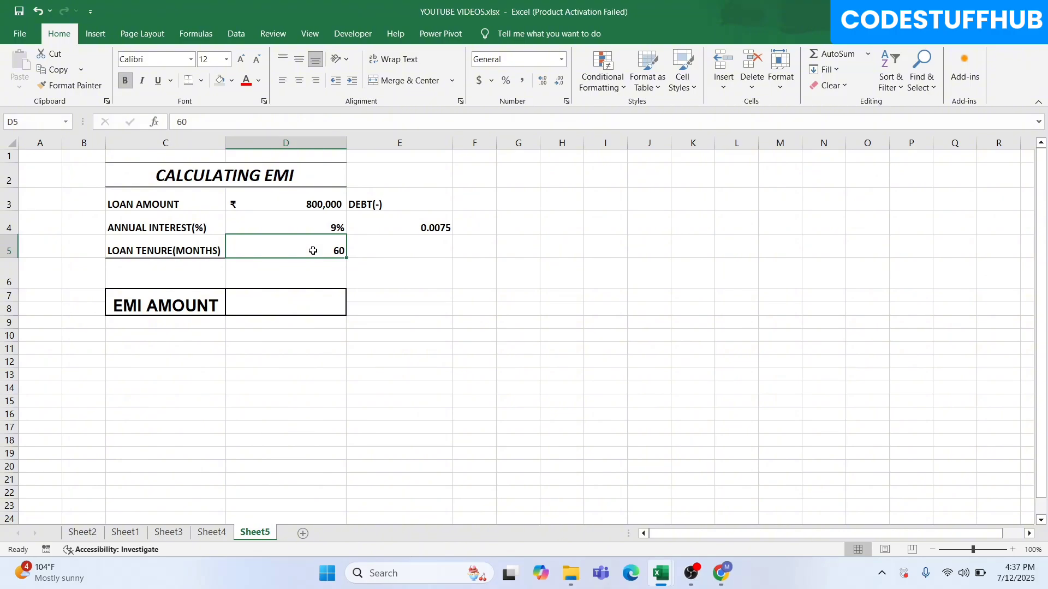
click(326, 206)
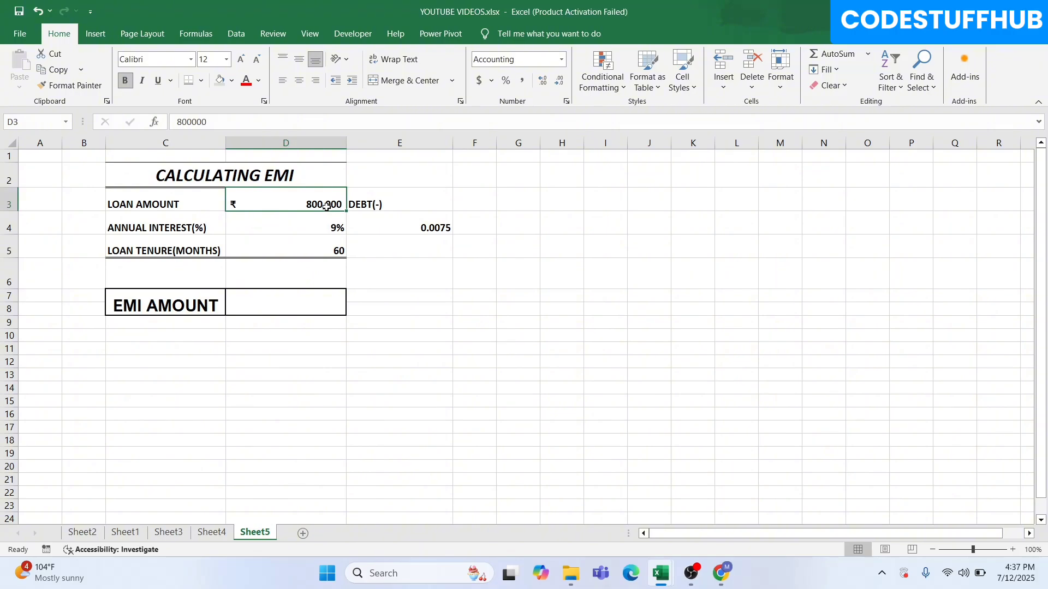
click(328, 226)
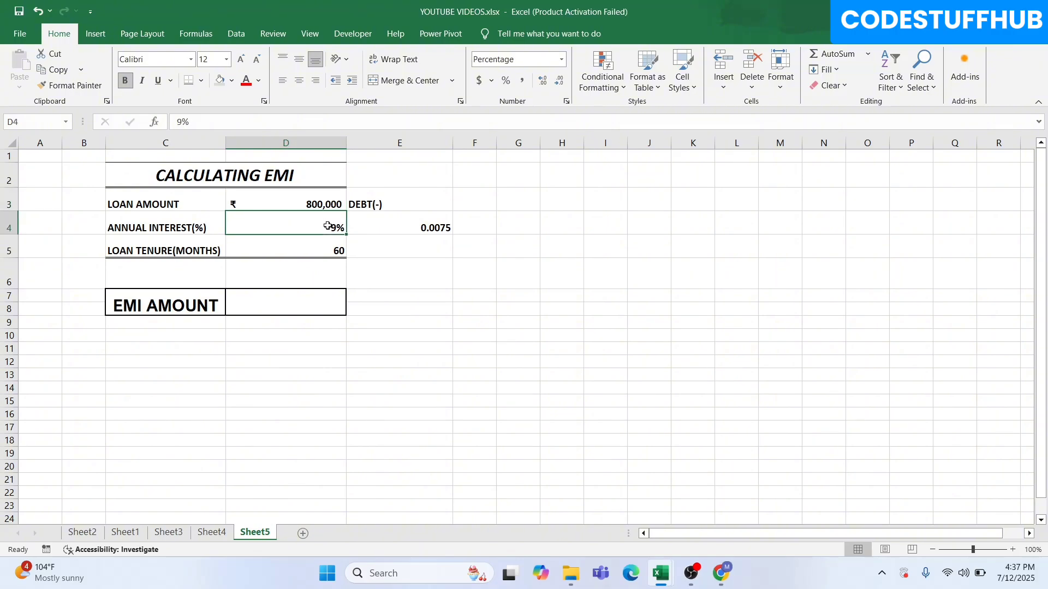
click(412, 227)
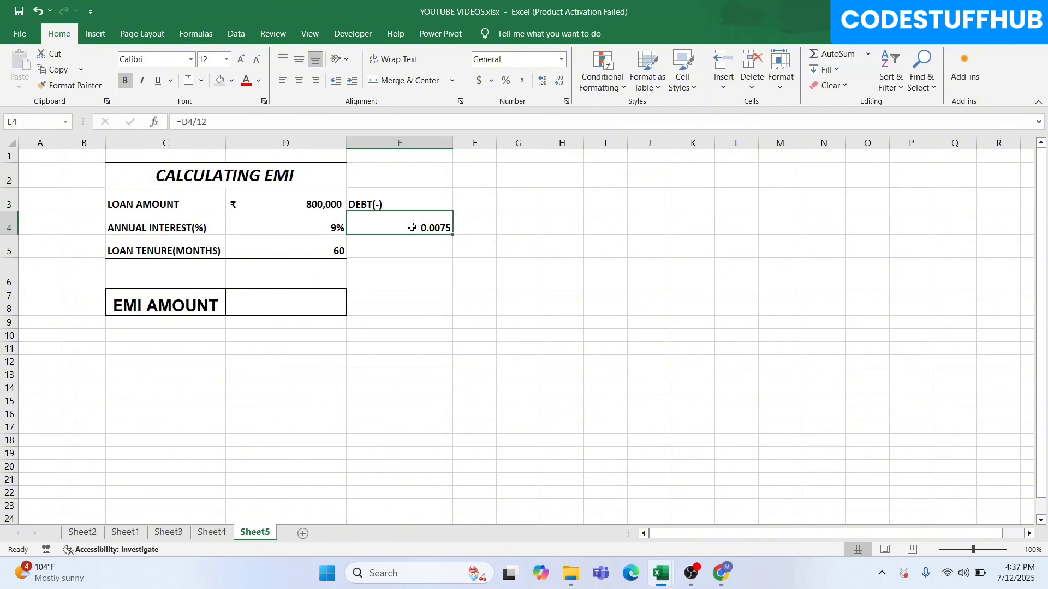
click(303, 255)
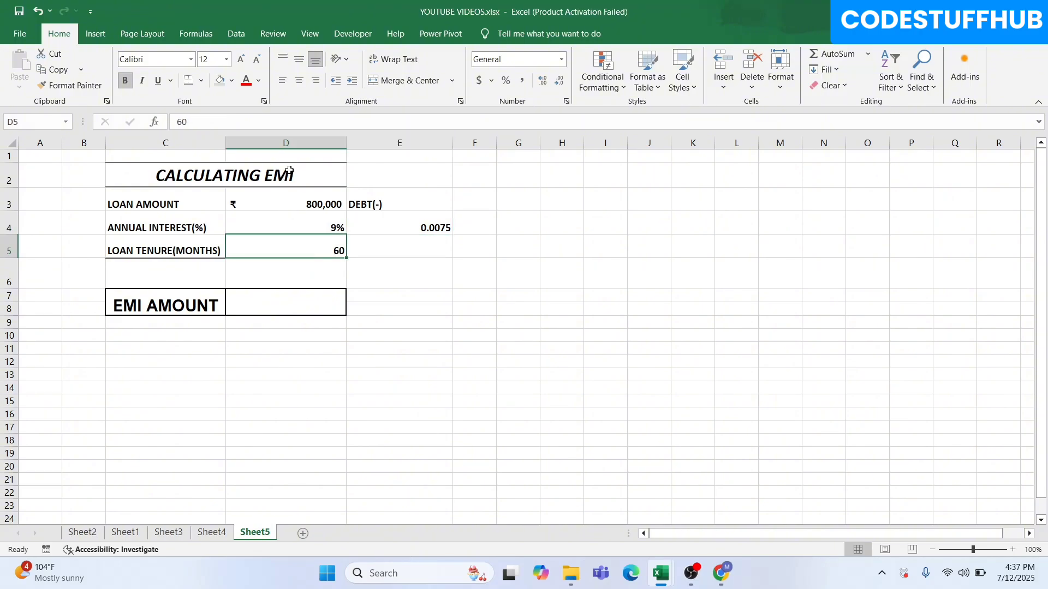
click(170, 309)
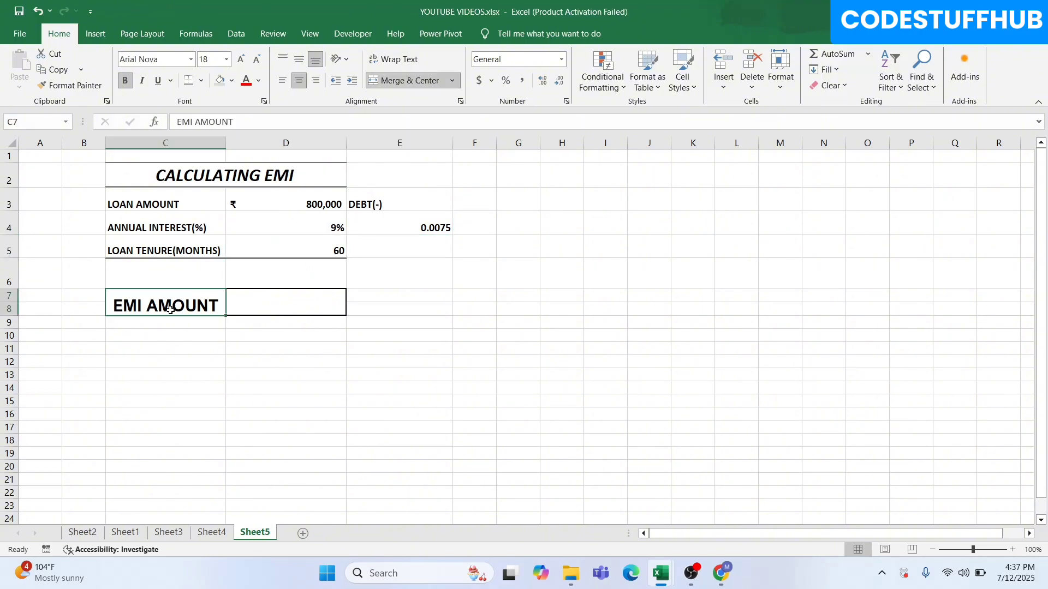
Calculate the EMI amount in cell D7 with the formula =PMT(E4,D5,-D3)
click(261, 306)
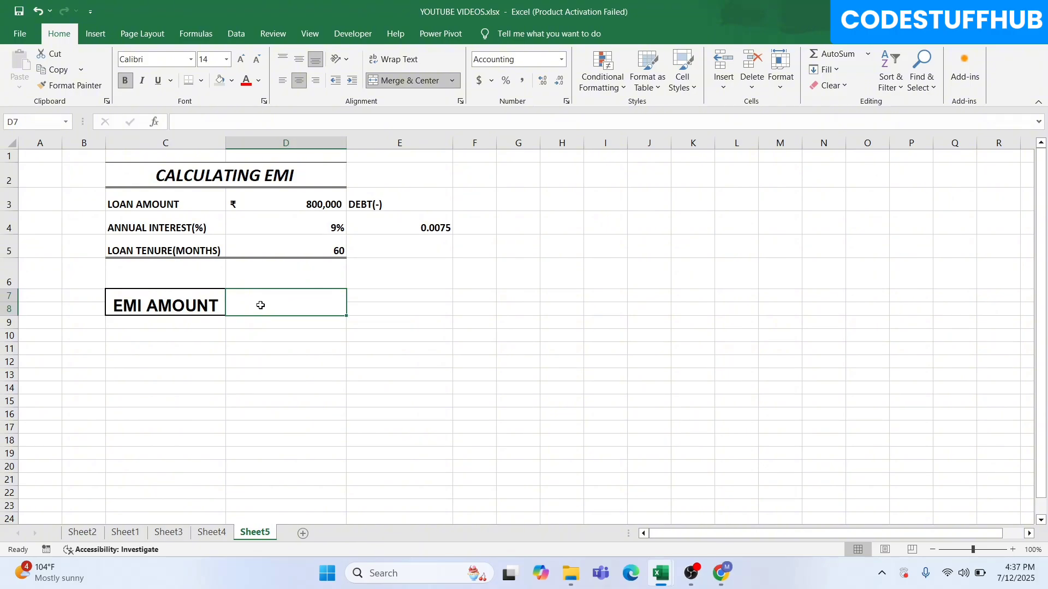
text(=PMT()
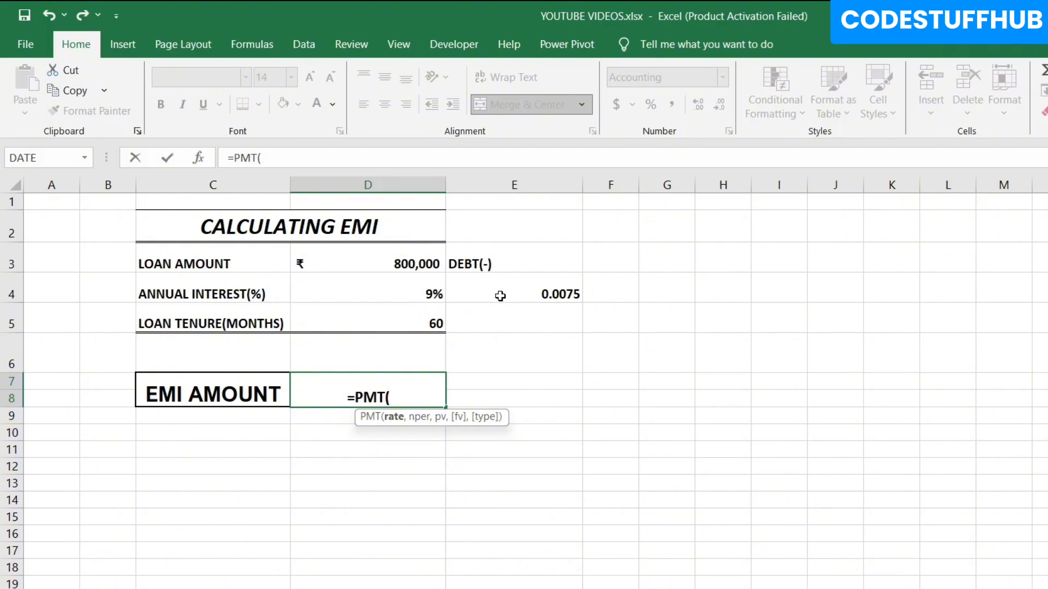
click(500, 296)
text(,)
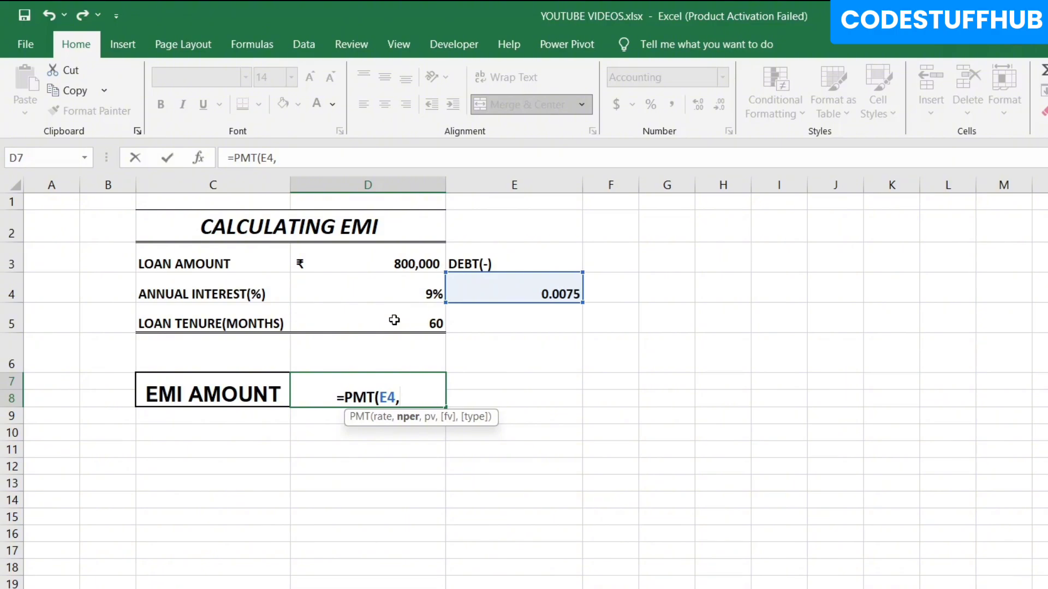
click(394, 321)
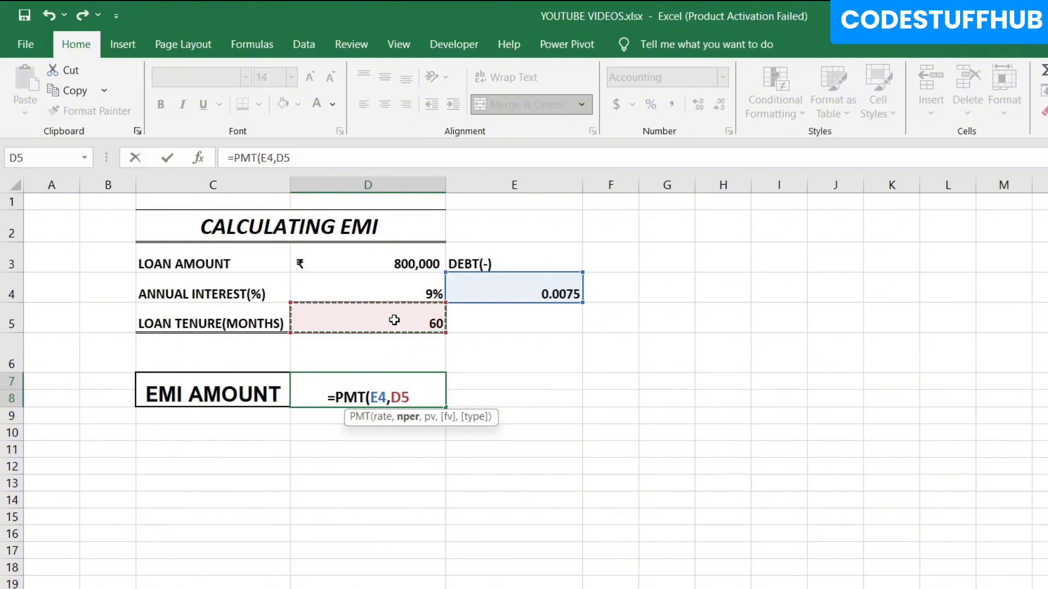
text(,)
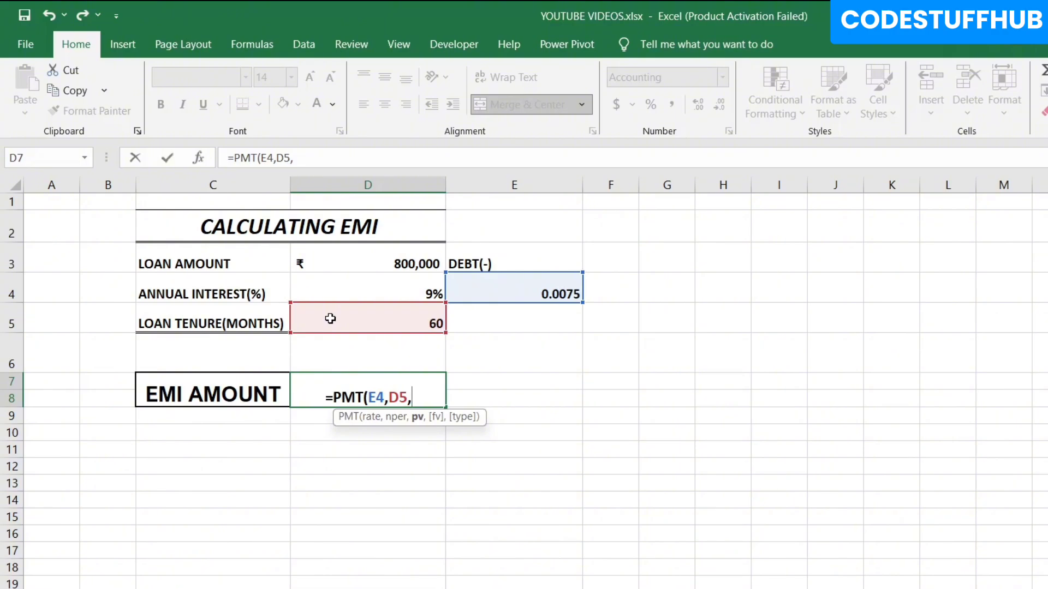
text(-)
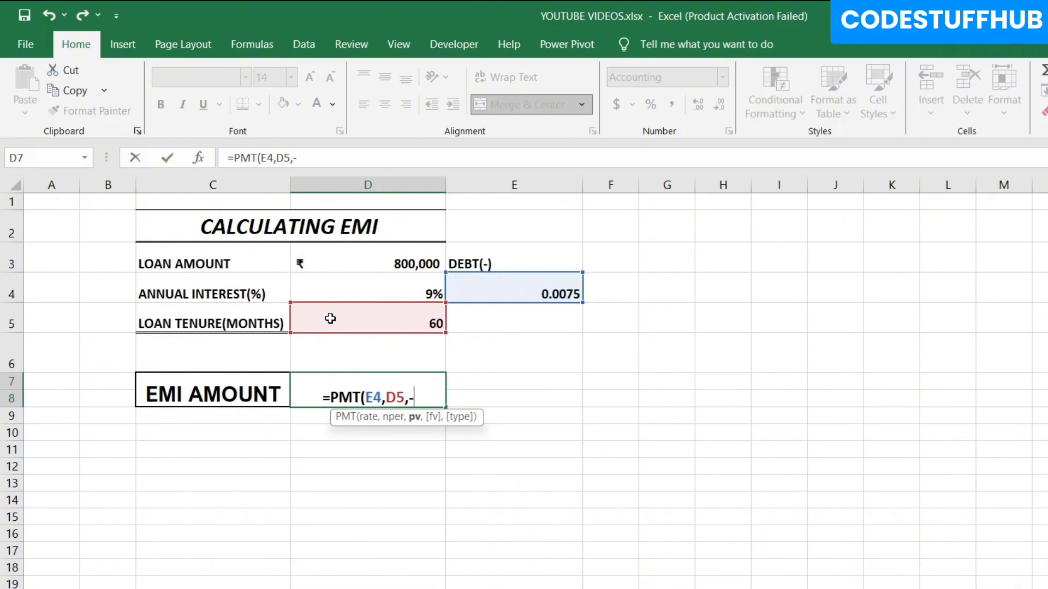
click(343, 264)
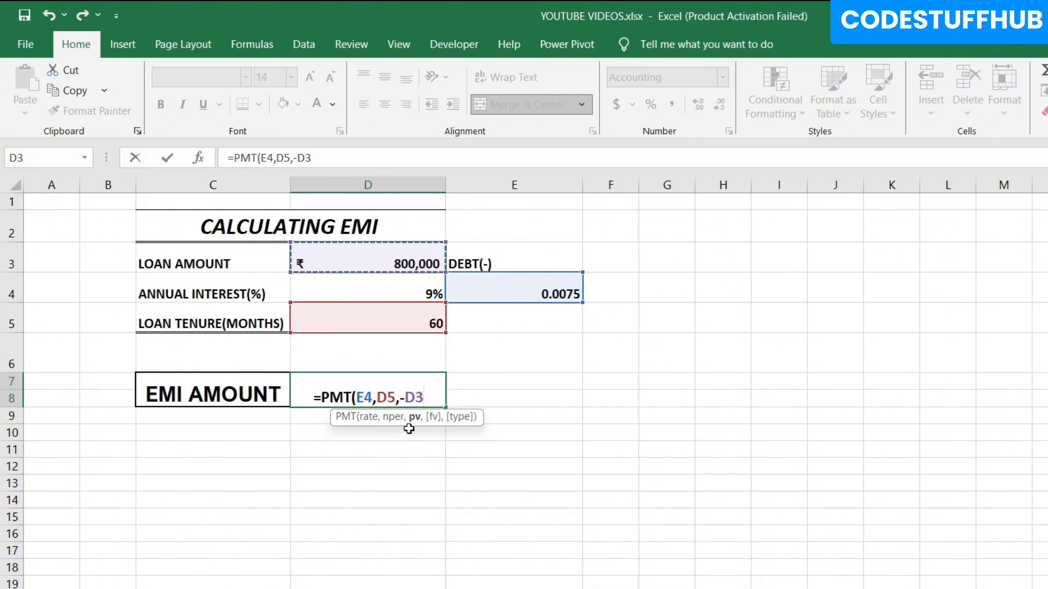
text())
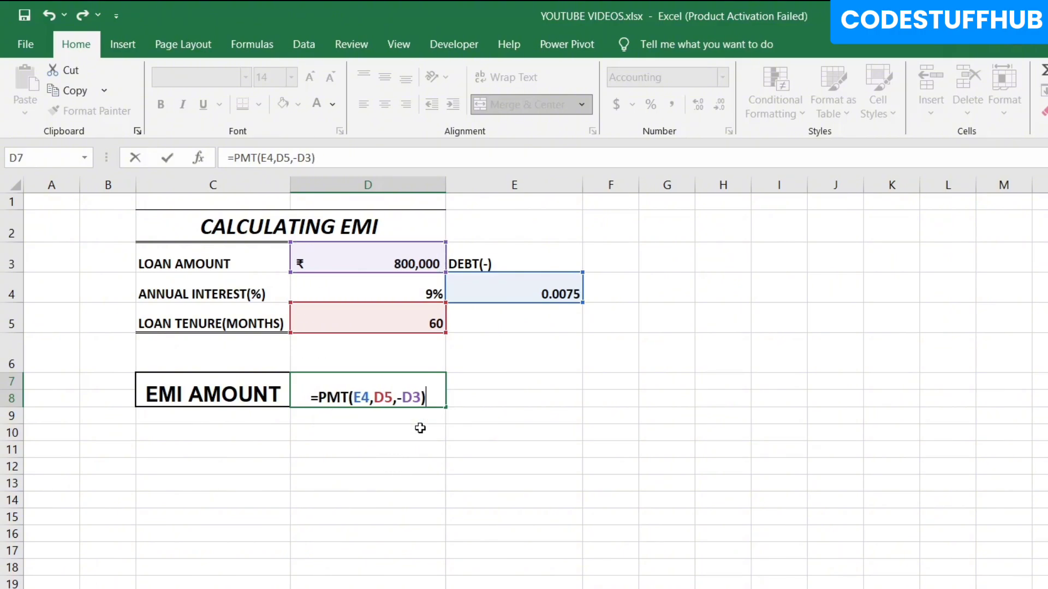
key(Return)
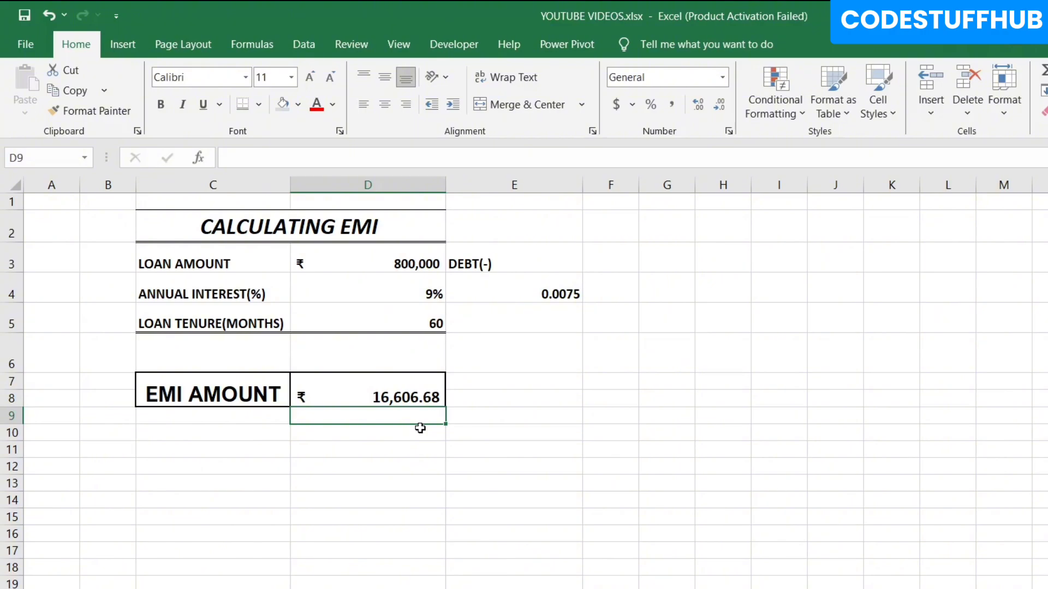
Set the loan amount in cell D3 to 1500000 to recalculate the EMI
click(384, 397)
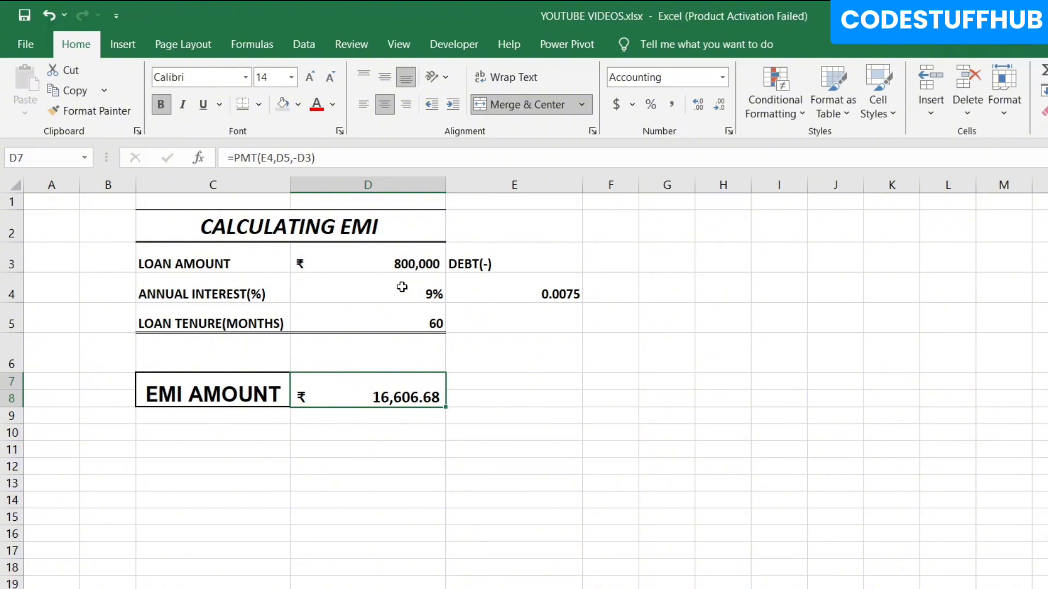
click(399, 255)
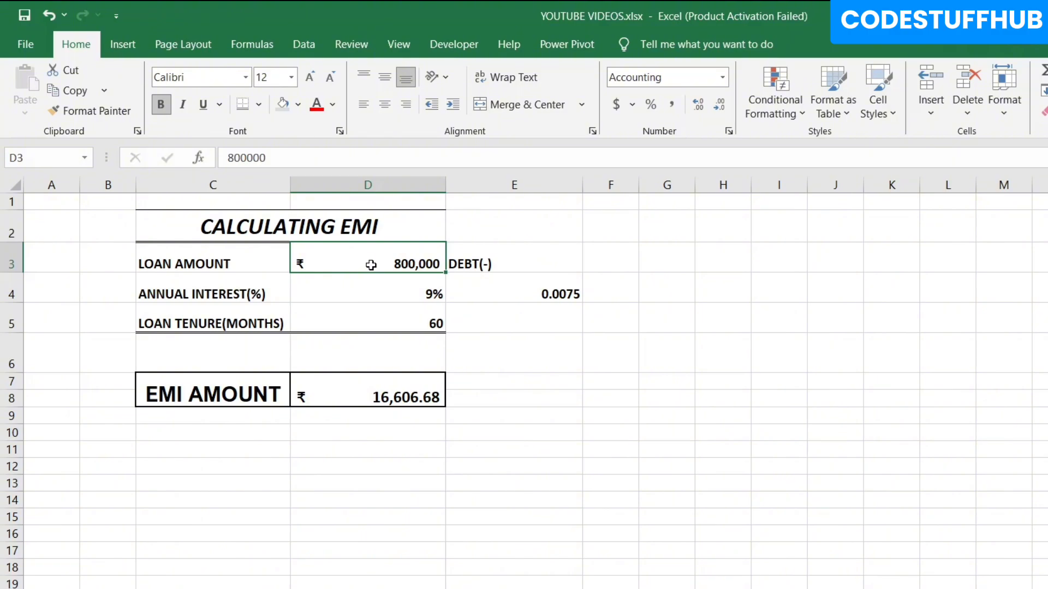
text(1500000)
key(Return)
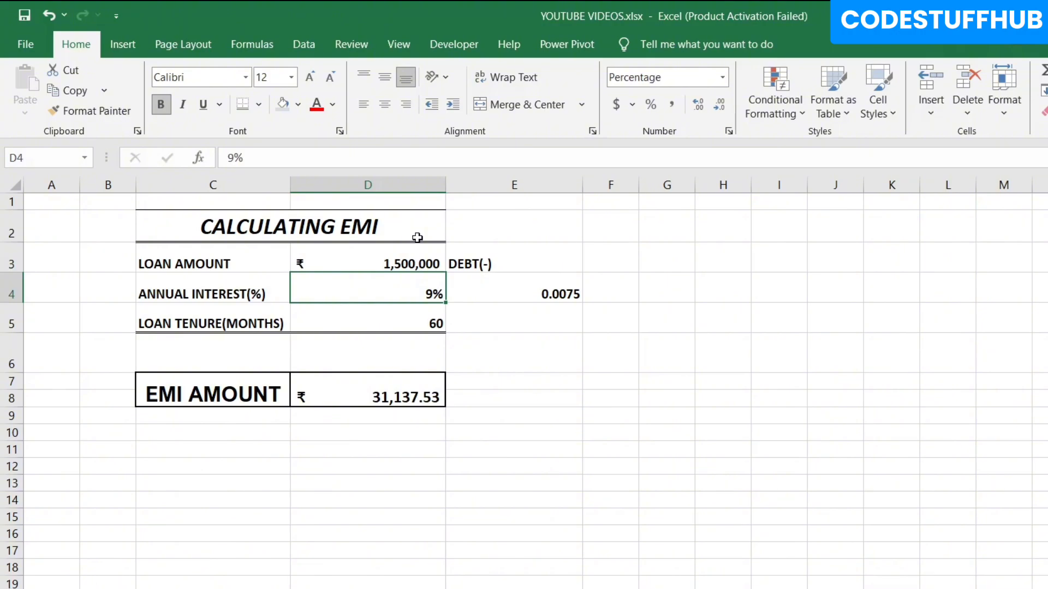
click(400, 263)
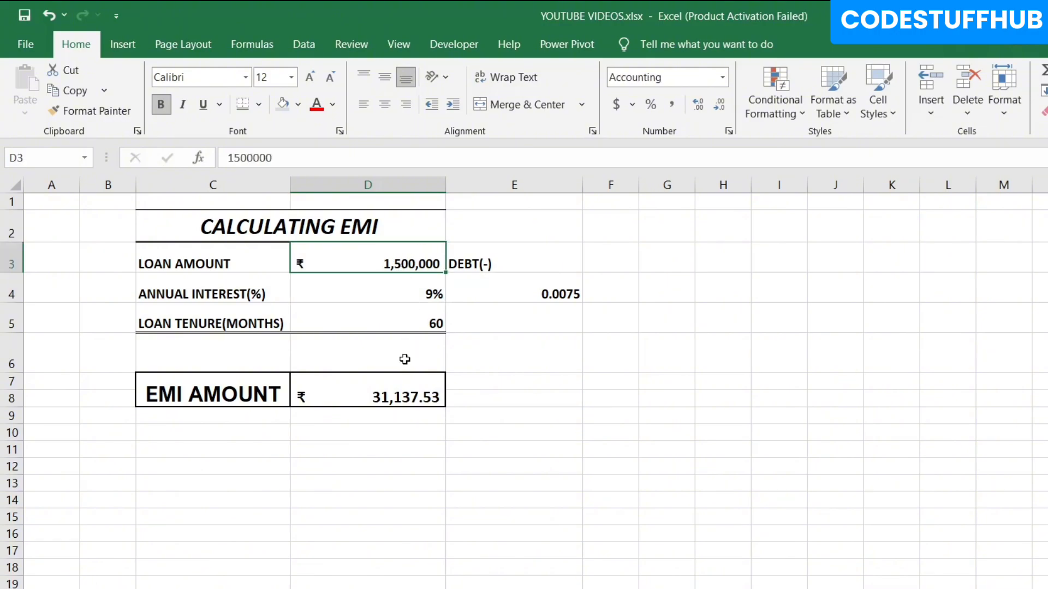
Set the annual interest in cell D4 to 15% and check the monthly rate in E4 and the EMI in D7
click(353, 396)
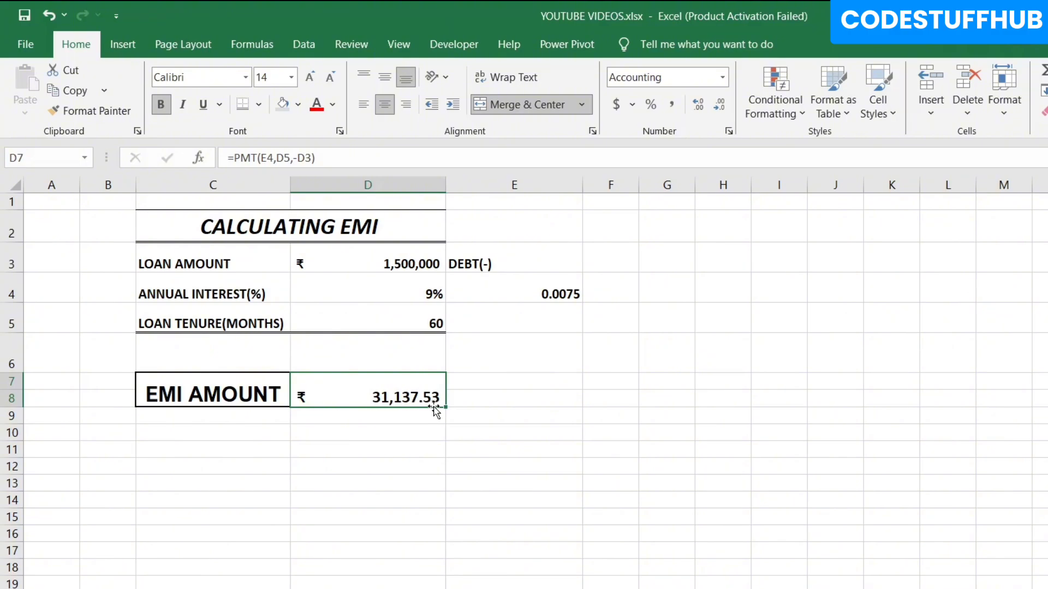
click(416, 297)
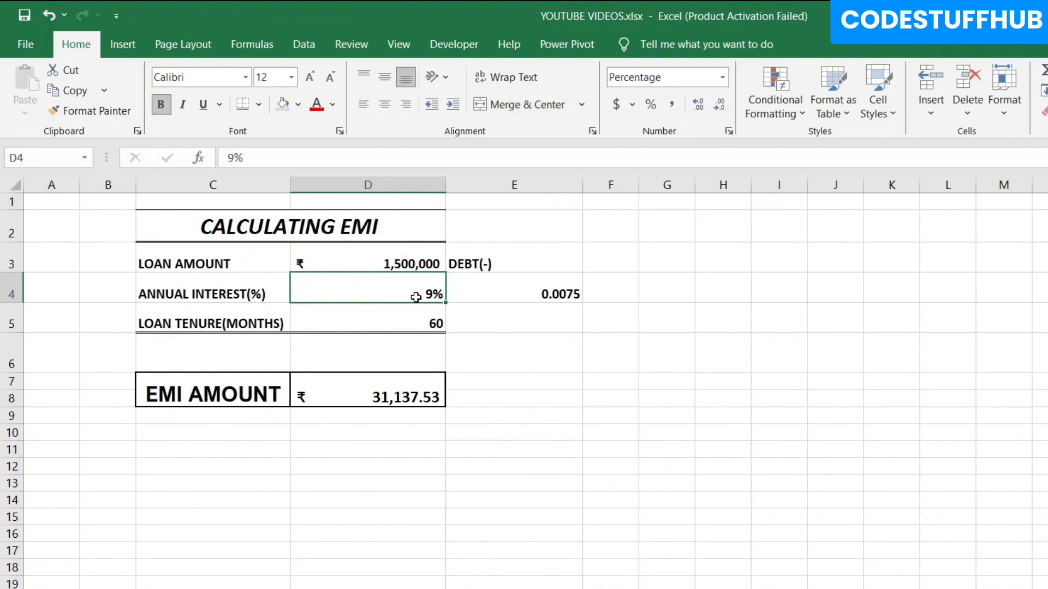
text(15)
key(Return)
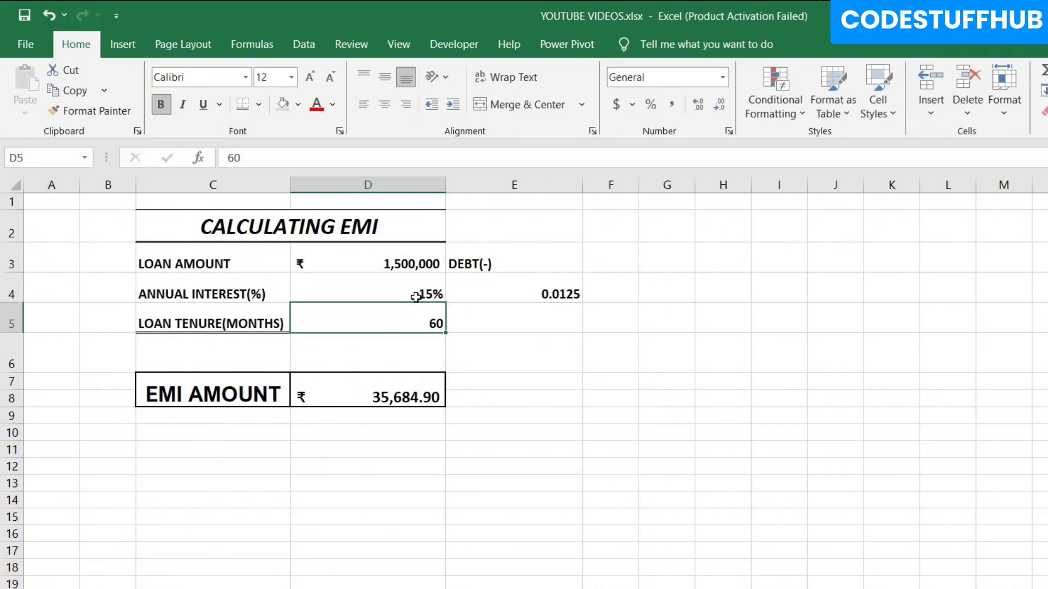
click(416, 297)
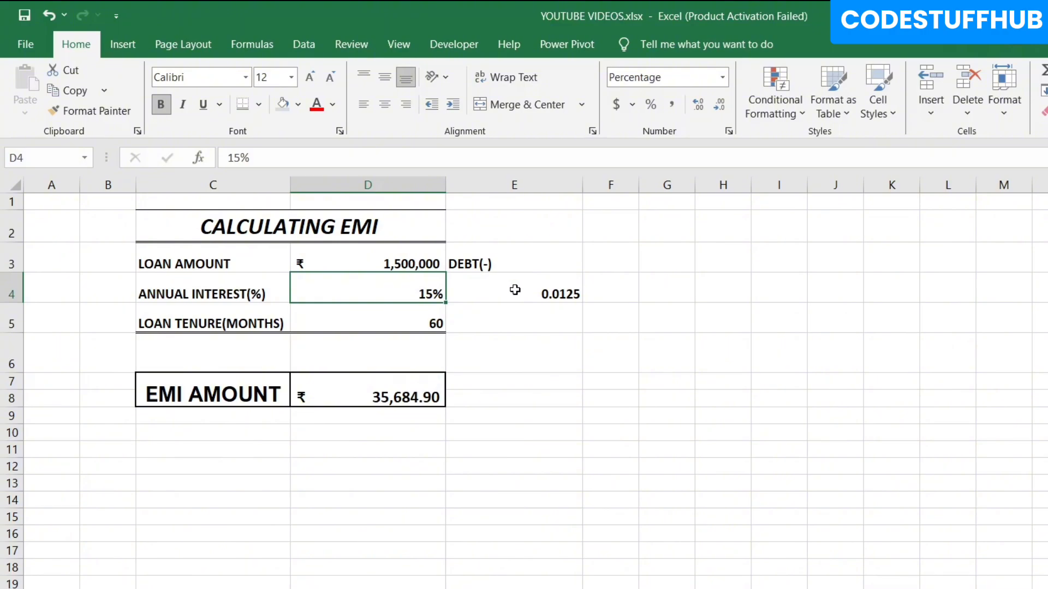
click(514, 290)
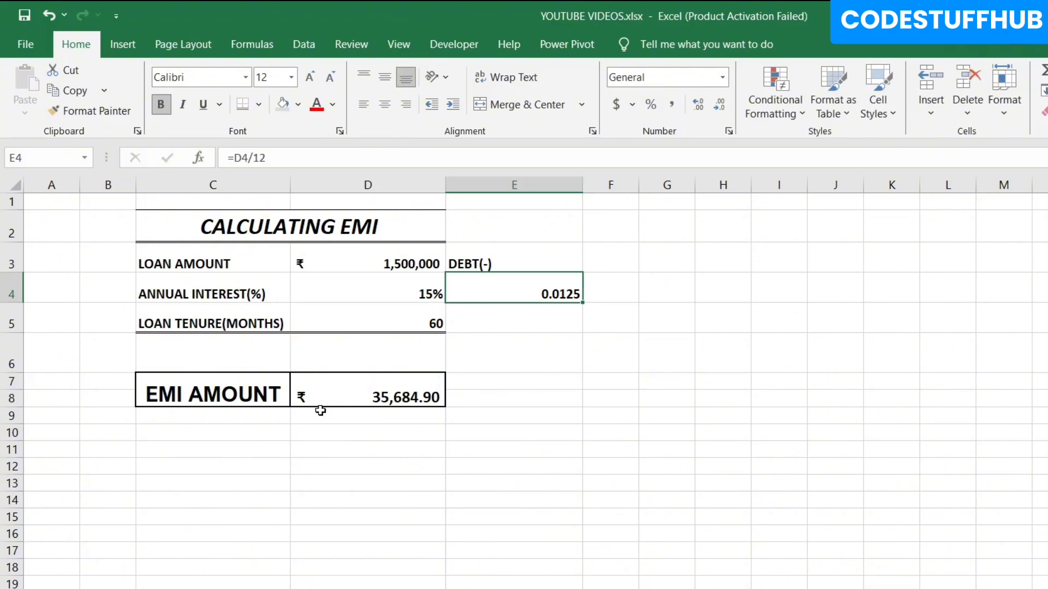
click(340, 398)
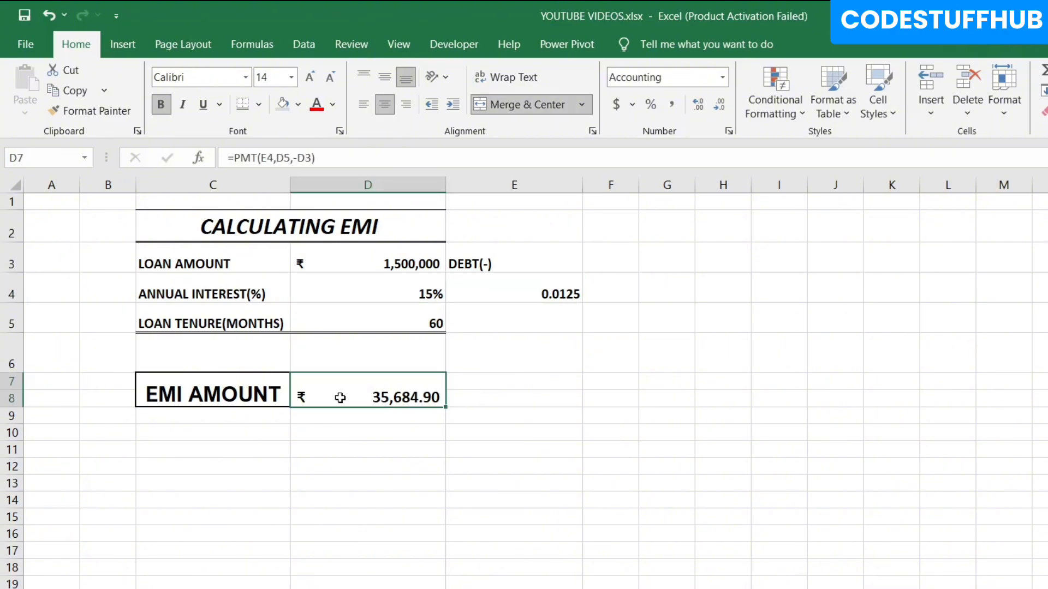
click(348, 251)
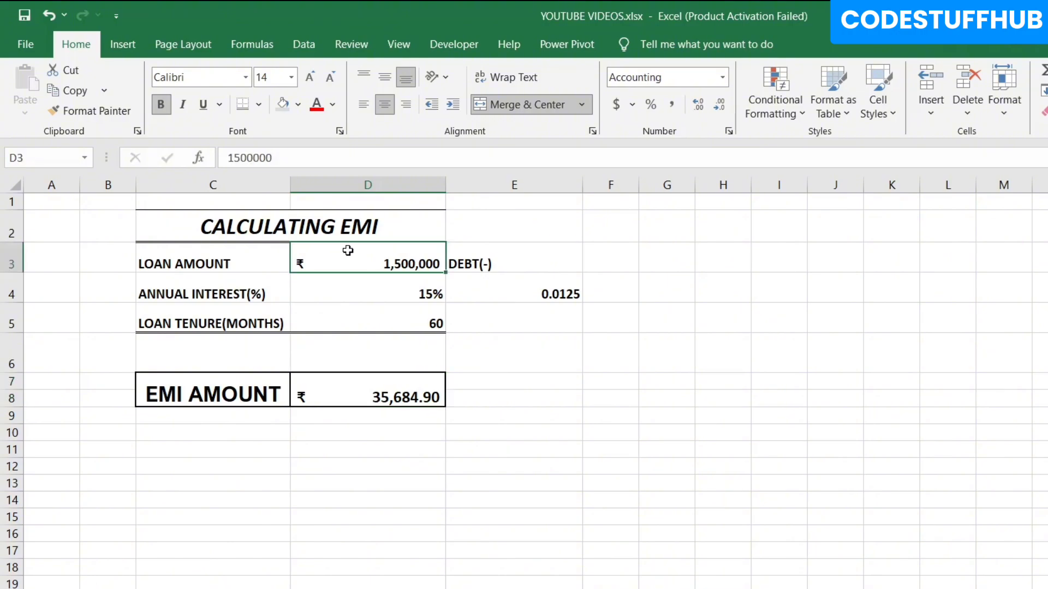
click(366, 392)
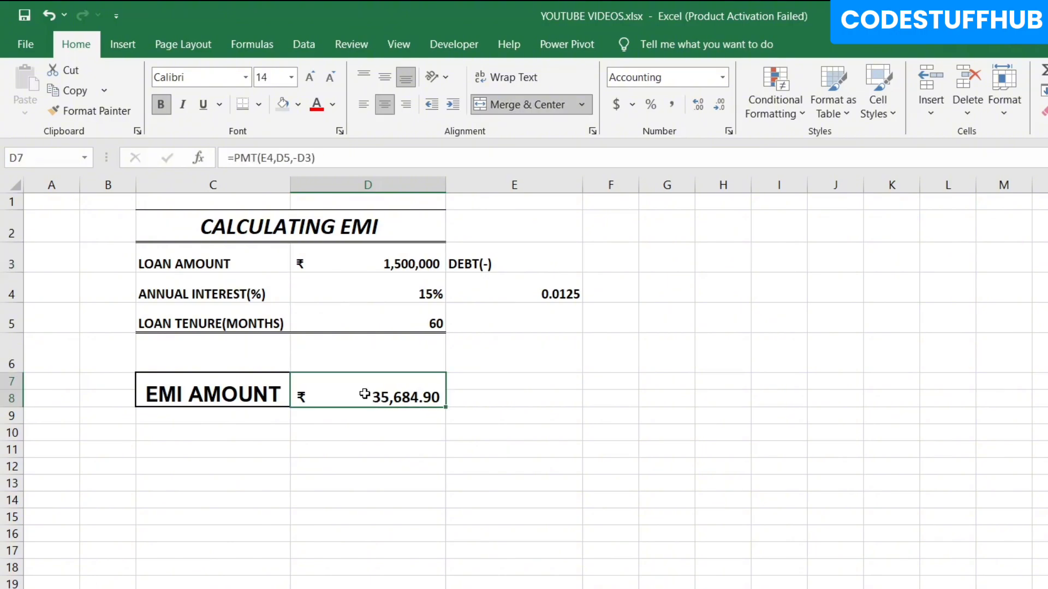
Set the loan tenure in cell D5 to 90 months and review the EMI in D7 against the inputs in D3:D5
click(376, 323)
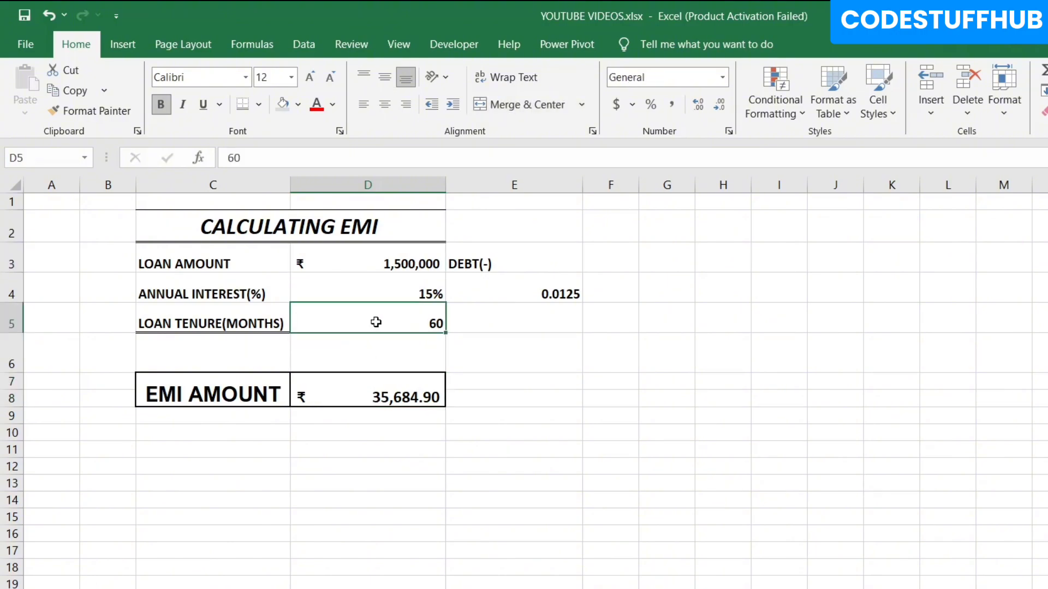
text(90)
key(Return)
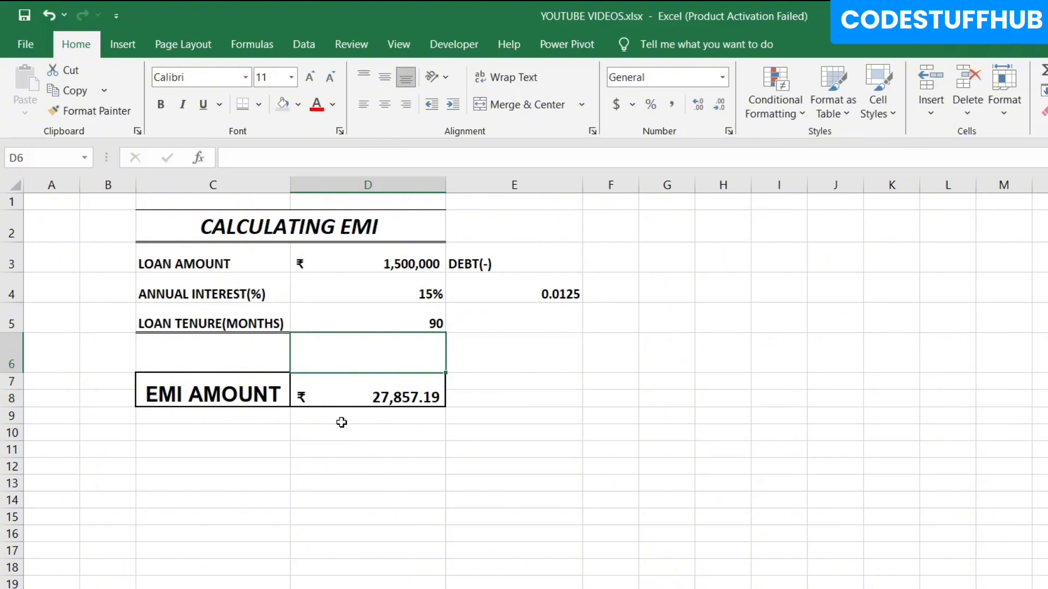
click(343, 401)
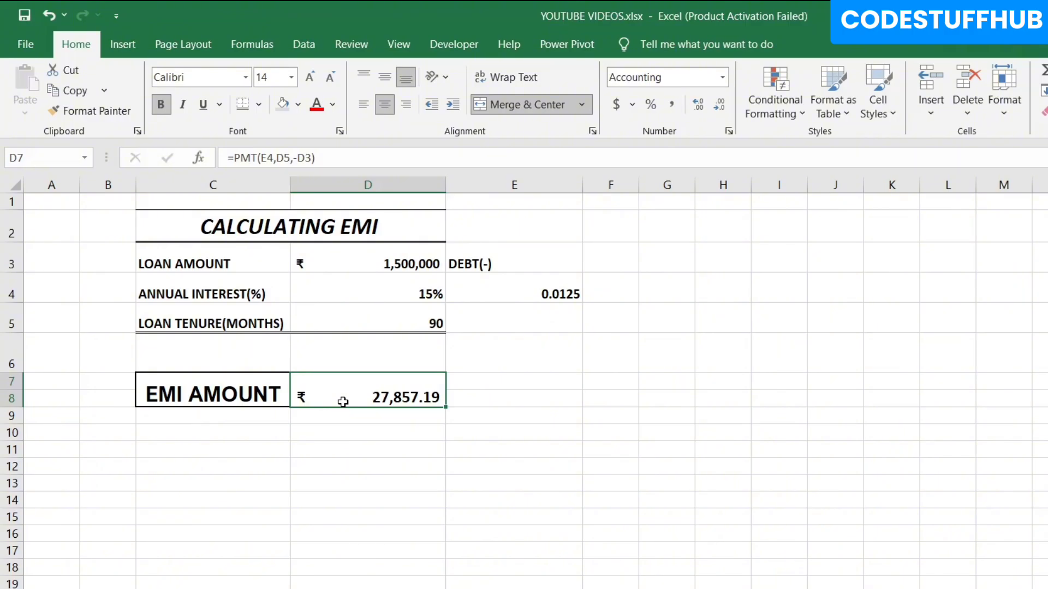
drag(375, 263, 380, 325)
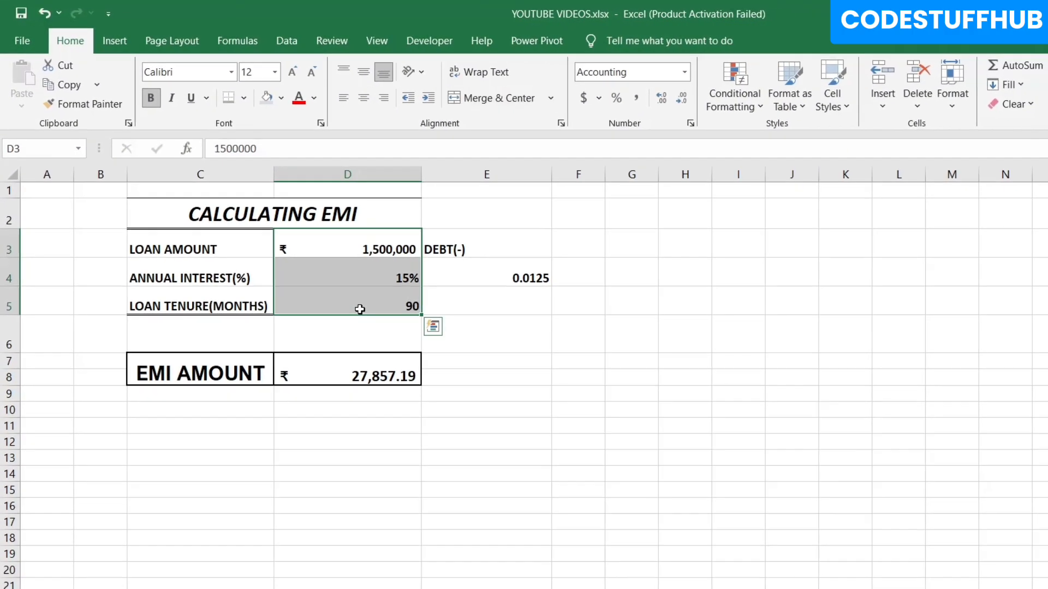
click(336, 370)
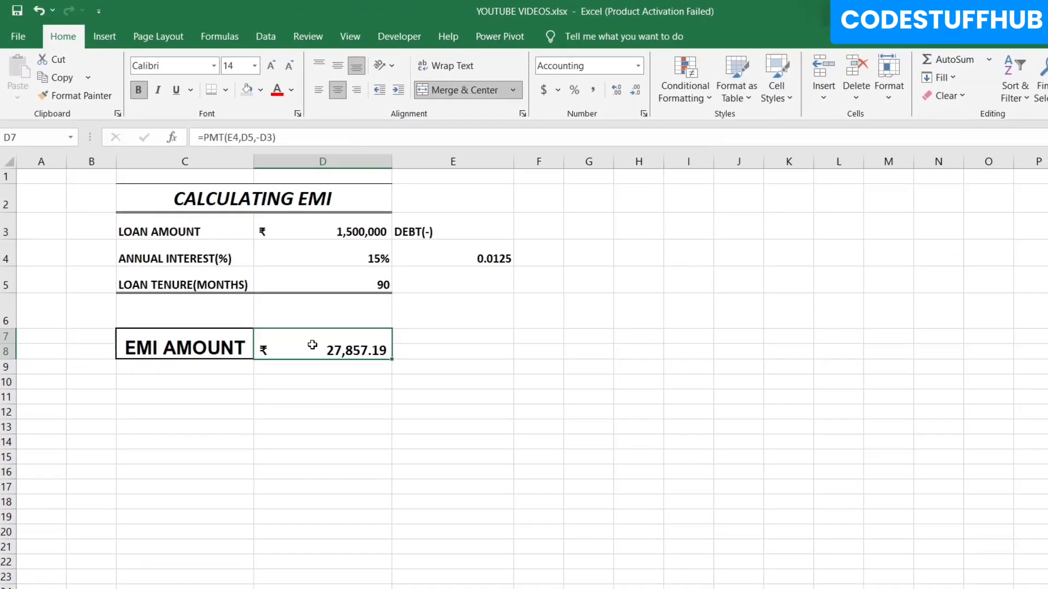